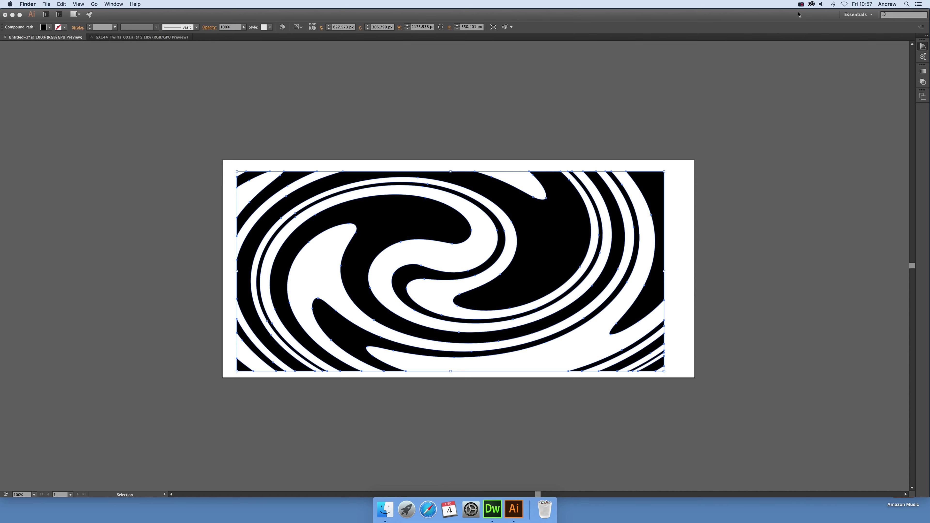
- Bring the Illustrator window with the swirl document and its panels to the front
{"action": "left_click", "coordinate": [522, 132]}
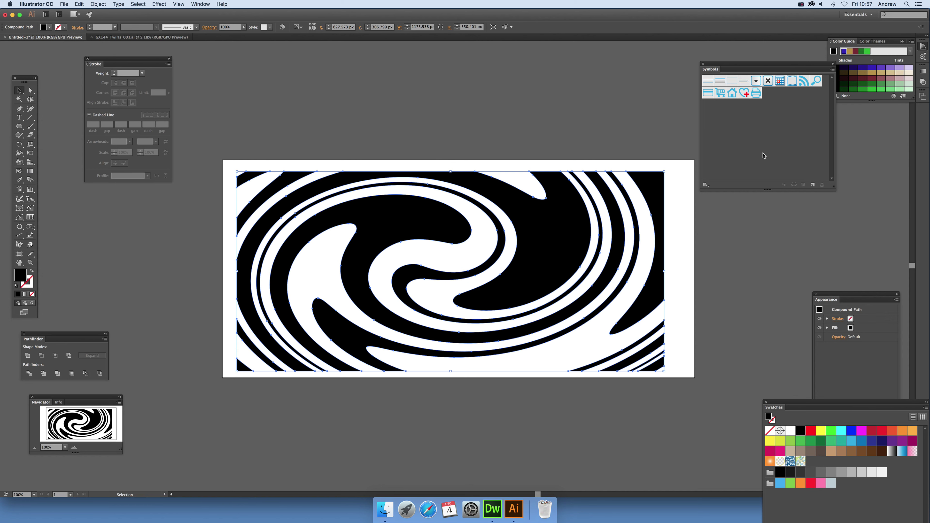
{"action": "left_click_drag", "start_coordinate": [578, 257], "coordinate": [746, 146]}
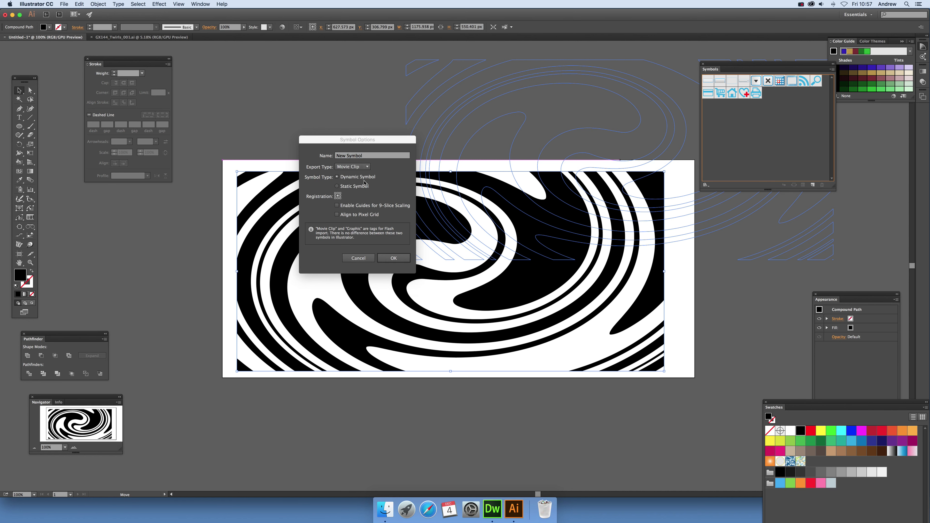
{"action": "left_click", "coordinate": [393, 258]}
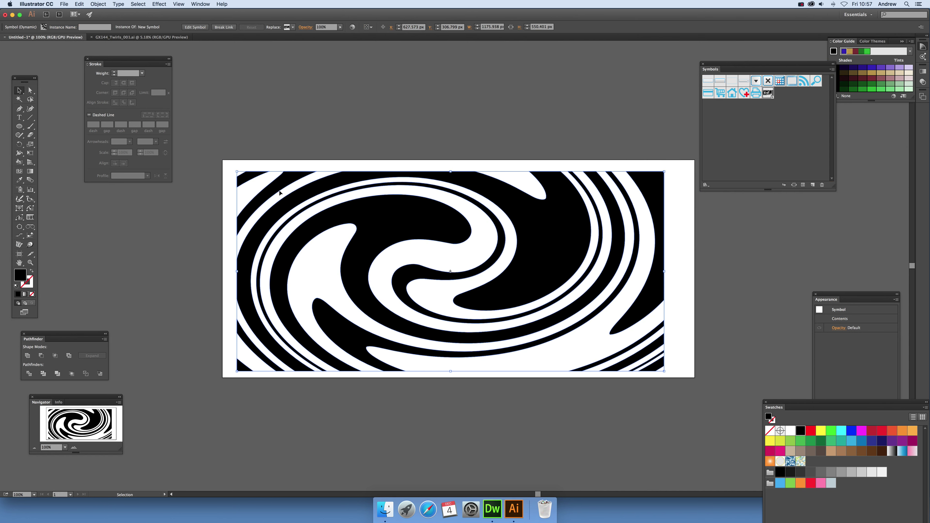
{"action": "left_click", "coordinate": [29, 91]}
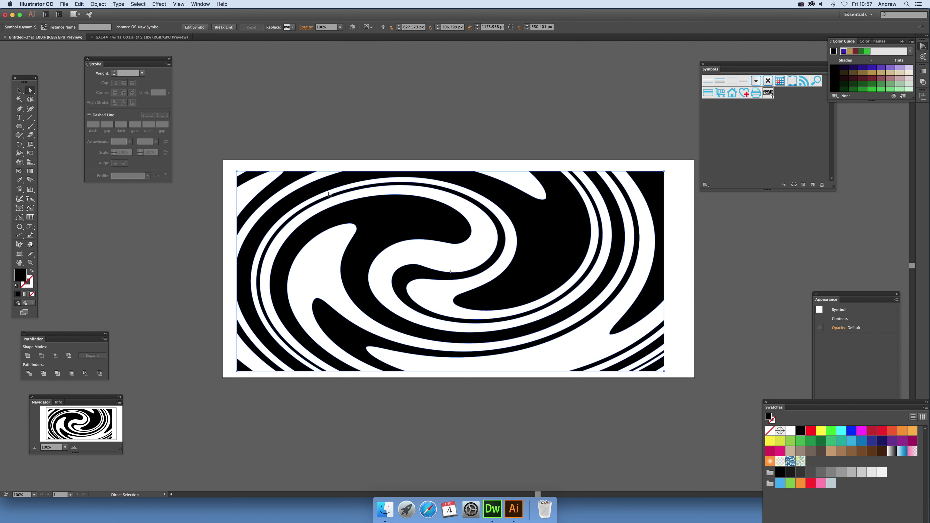
{"action": "key", "text": "v"}
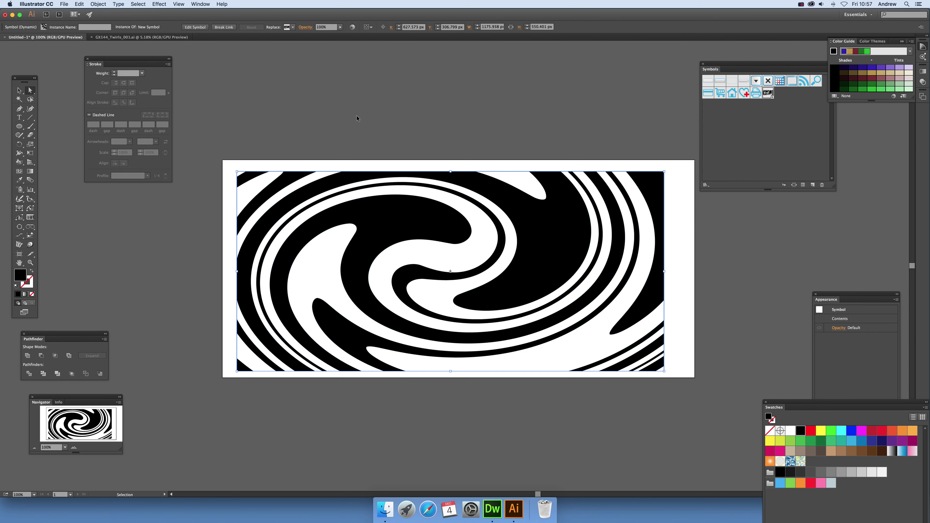
{"action": "key", "text": "super+z"}
{"action": "key", "text": "a"}
{"action": "key", "text": "super+shift+a"}
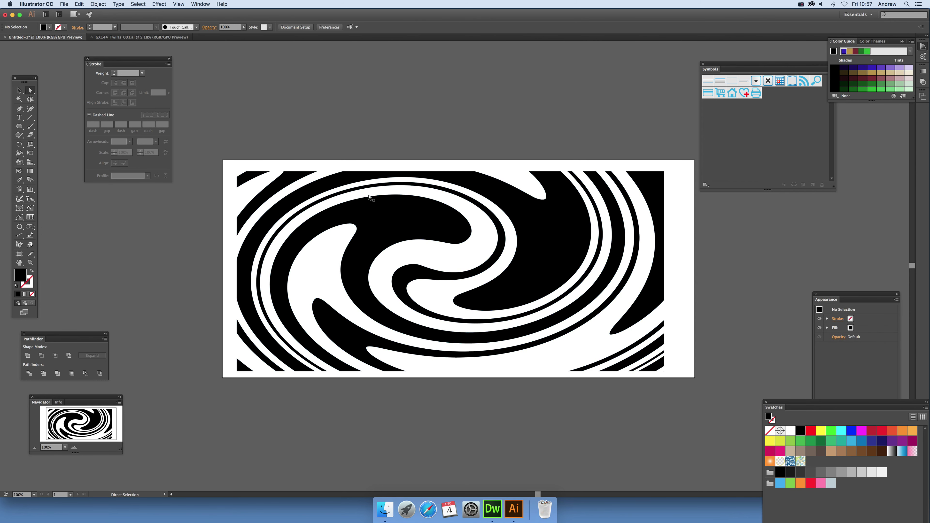
- Select the entire swirl compound path and switch to the Live Paint Bucket tool
{"action": "left_click", "coordinate": [19, 90]}
{"action": "key", "text": "super+a"}
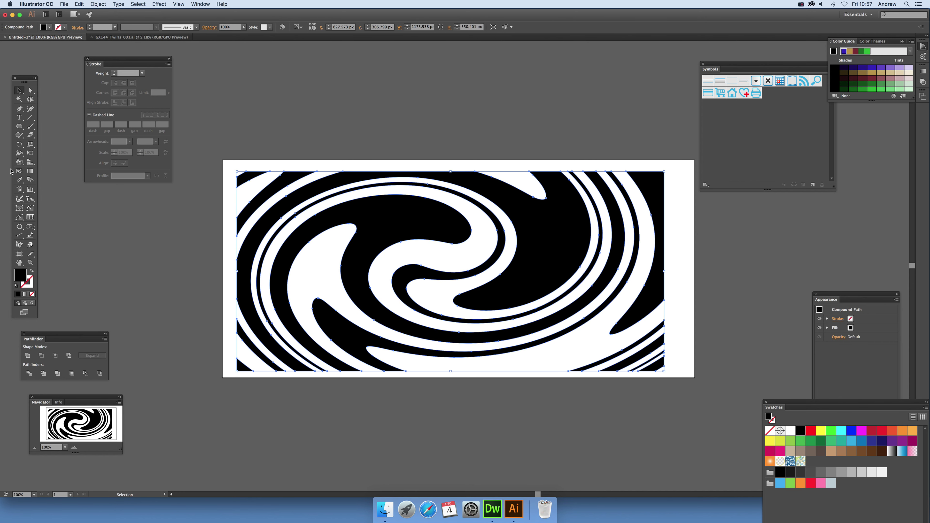
{"action": "left_click_drag", "start_coordinate": [19, 161], "coordinate": [53, 174]}
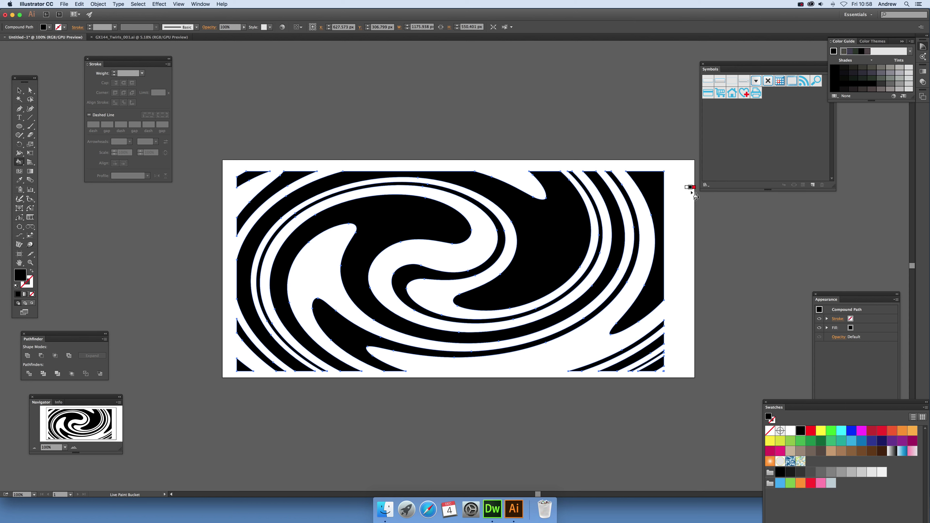
- Make the swirl a Live Paint group, filling the right-edge band red and the large band magenta
{"action": "left_click", "coordinate": [662, 193]}
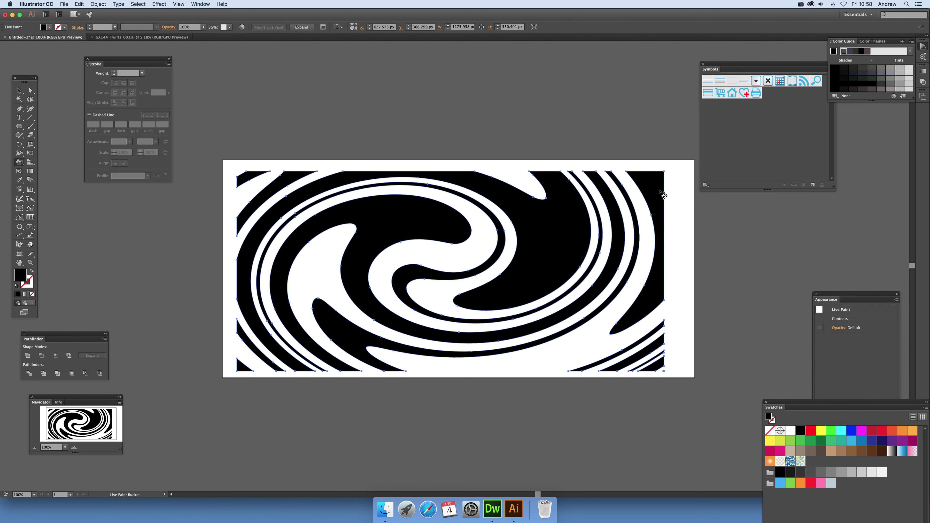
{"action": "left_click", "coordinate": [881, 430]}
{"action": "left_click", "coordinate": [657, 202]}
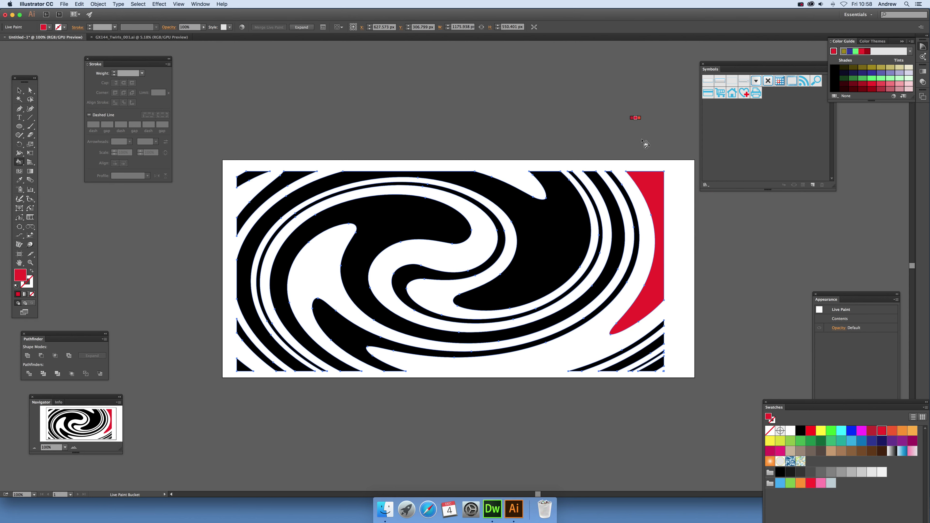
{"action": "left_click", "coordinate": [863, 432]}
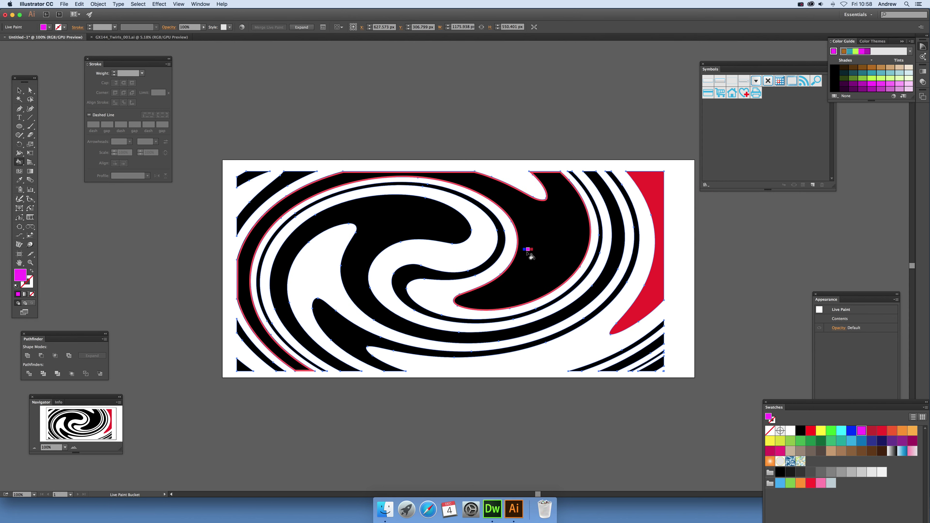
{"action": "left_click", "coordinate": [545, 260]}
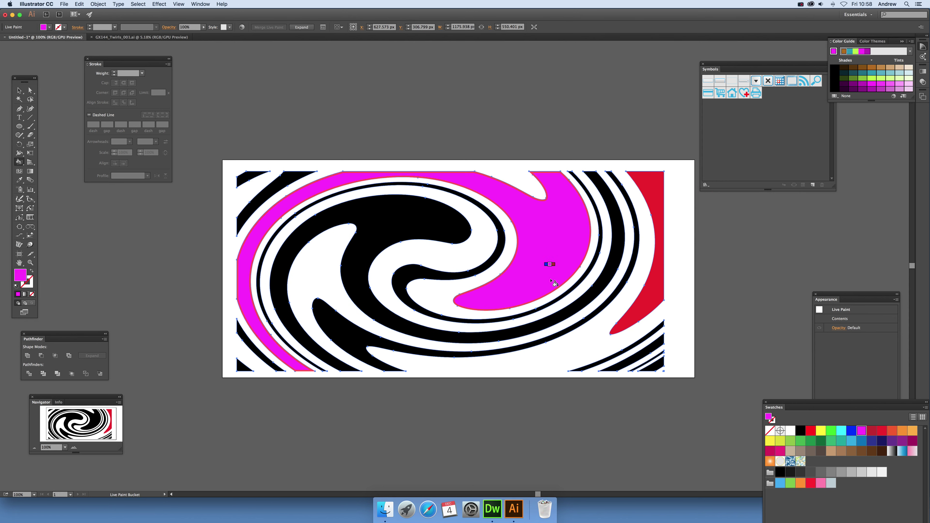
- Fill the central band light blue, the thin stripe red-orange and the lower-right stripe cyan
{"action": "left_click", "coordinate": [856, 440]}
{"action": "left_click", "coordinate": [570, 309]}
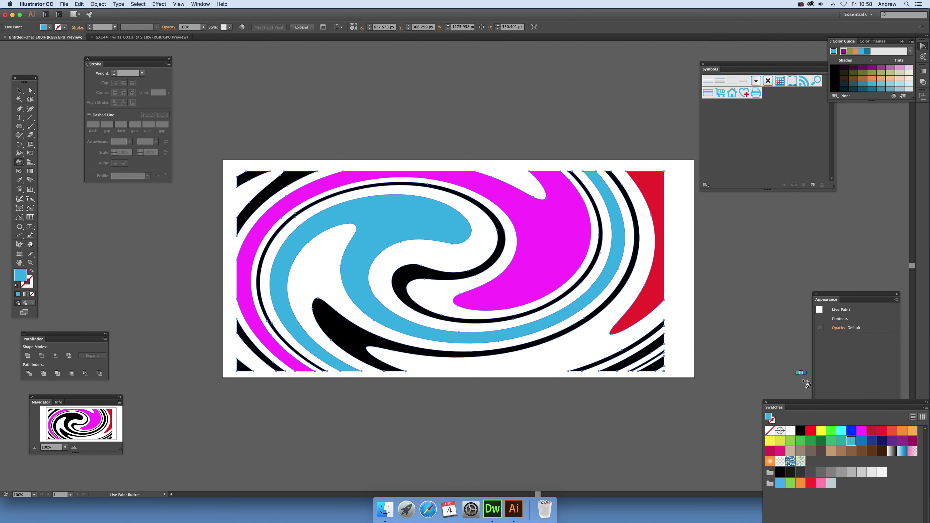
{"action": "left_click", "coordinate": [892, 431]}
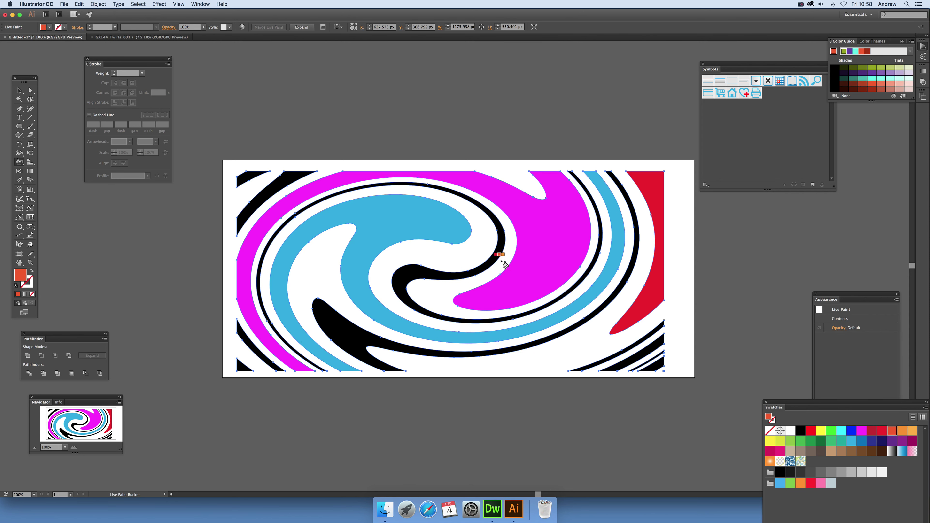
{"action": "left_click", "coordinate": [496, 252]}
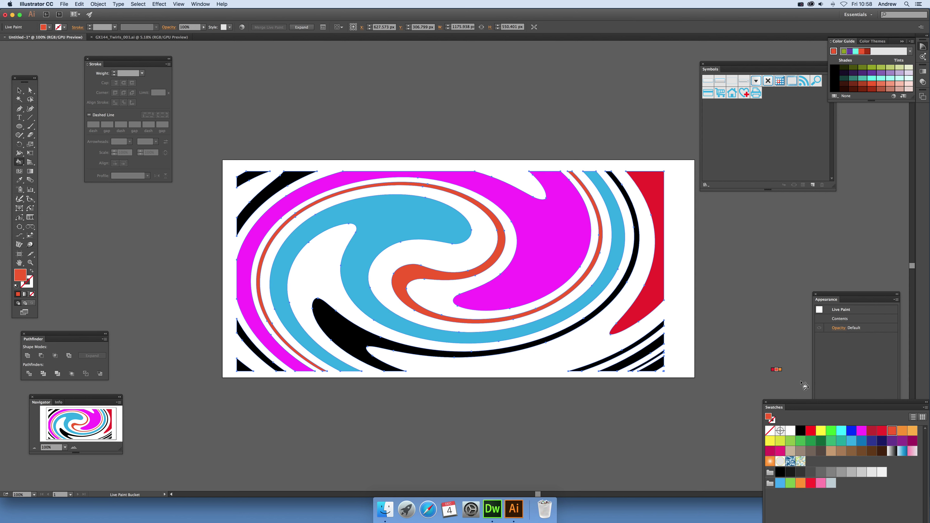
{"action": "key", "text": "Left"}
{"action": "key", "text": "Left"}
{"action": "key", "text": "Left"}
{"action": "key", "text": "Left"}
{"action": "key", "text": "Left"}
{"action": "left_click", "coordinate": [649, 329]}
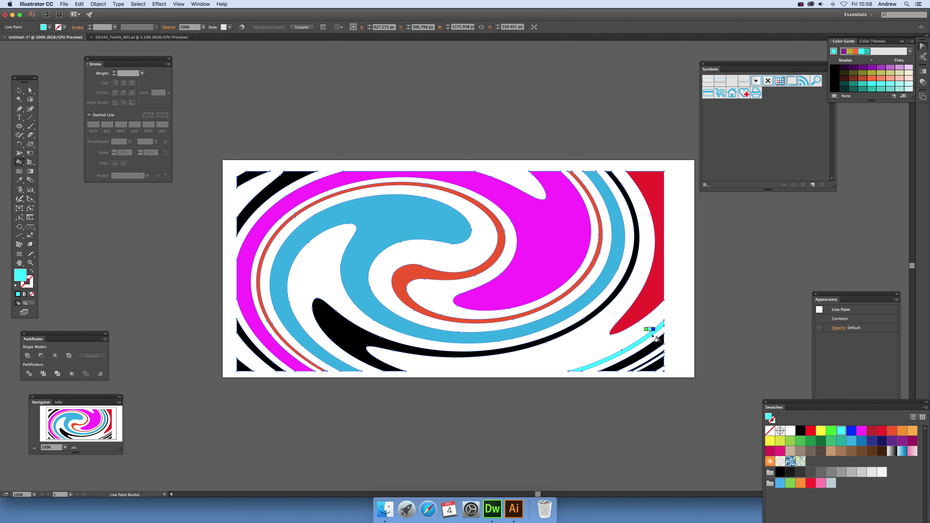
{"action": "left_click", "coordinate": [861, 433]}
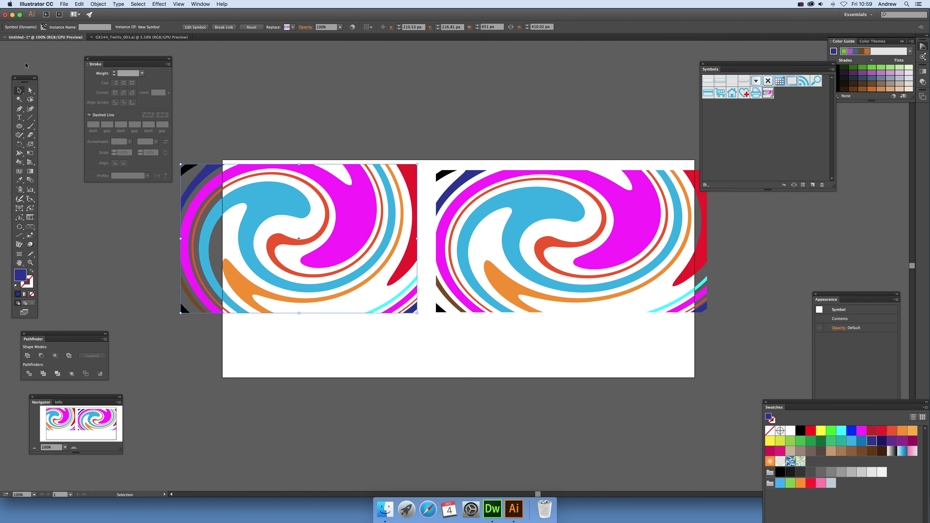
- Direct-select the left instance's magenta swirl band and recolor it brown from the Color Guide
{"action": "left_click", "coordinate": [31, 90]}
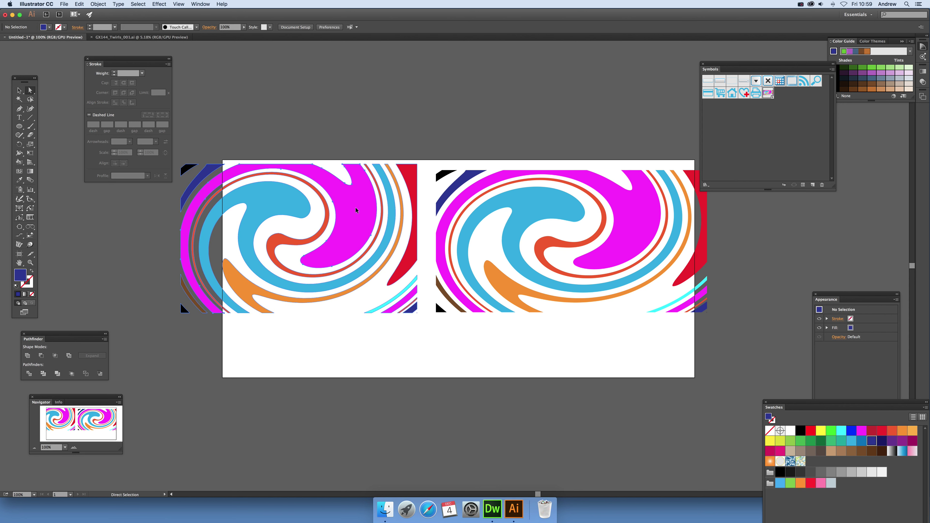
{"action": "left_click", "coordinate": [314, 174]}
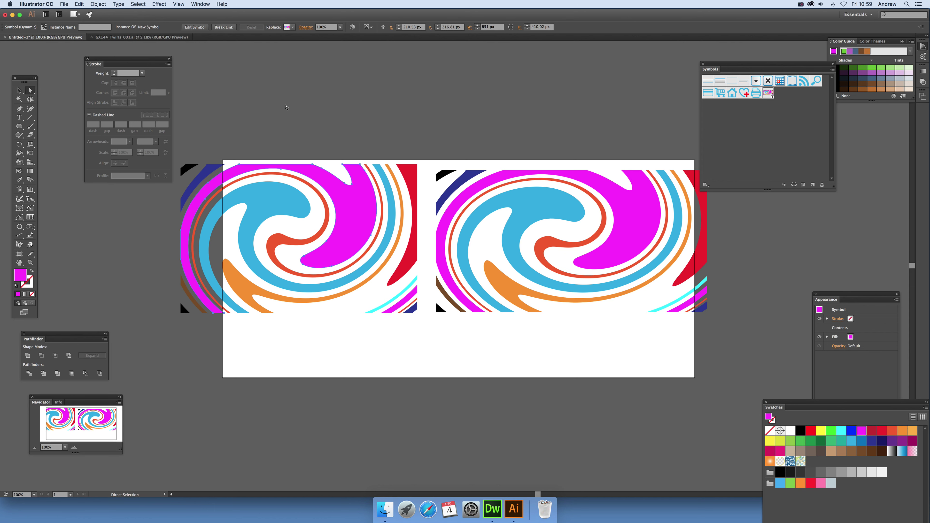
{"action": "left_click", "coordinate": [303, 124]}
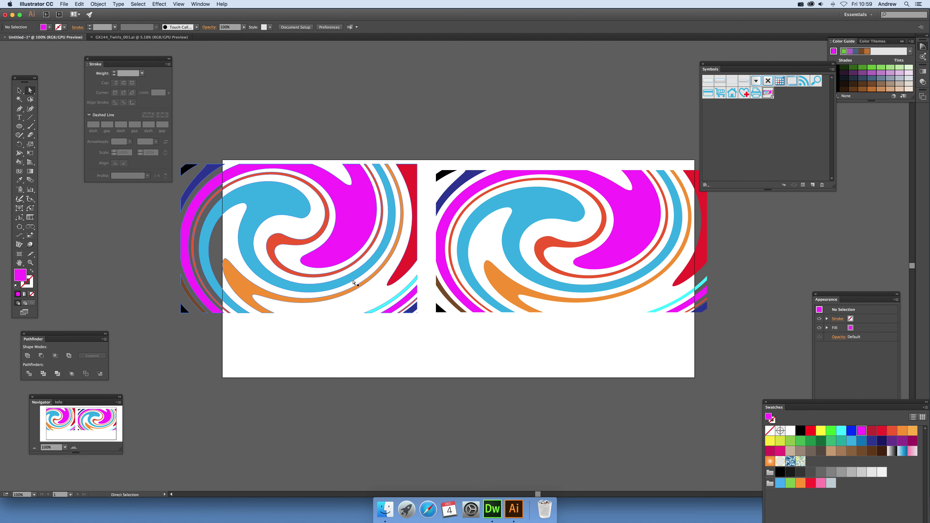
{"action": "left_click", "coordinate": [362, 234]}
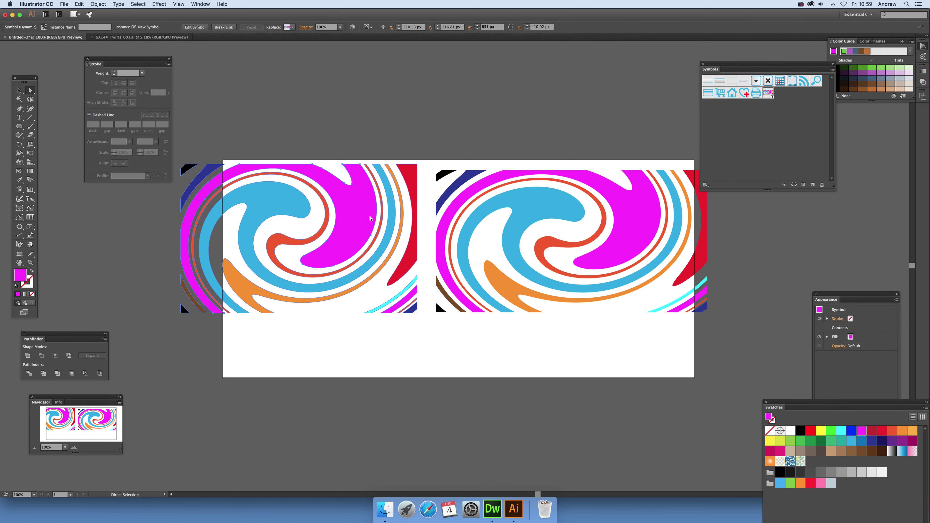
{"action": "left_click", "coordinate": [413, 247]}
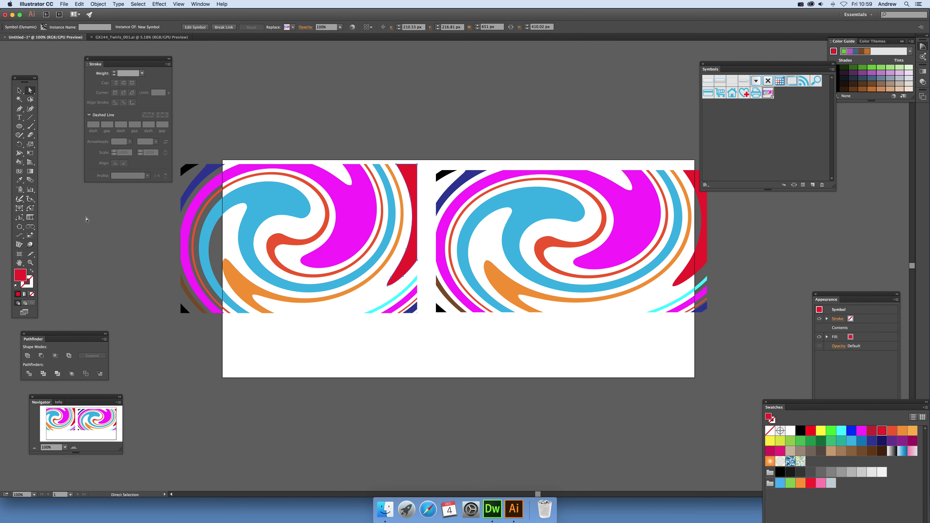
{"action": "left_click", "coordinate": [281, 214]}
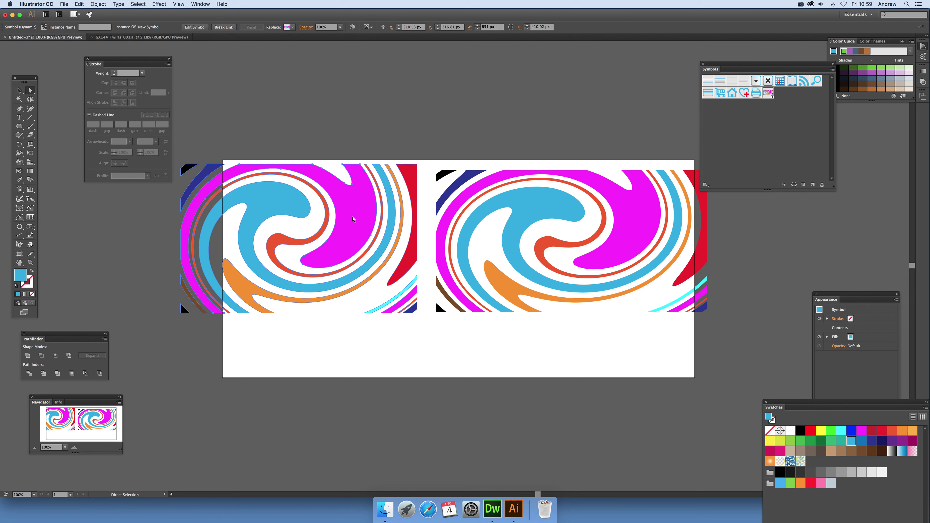
{"action": "left_click", "coordinate": [352, 216]}
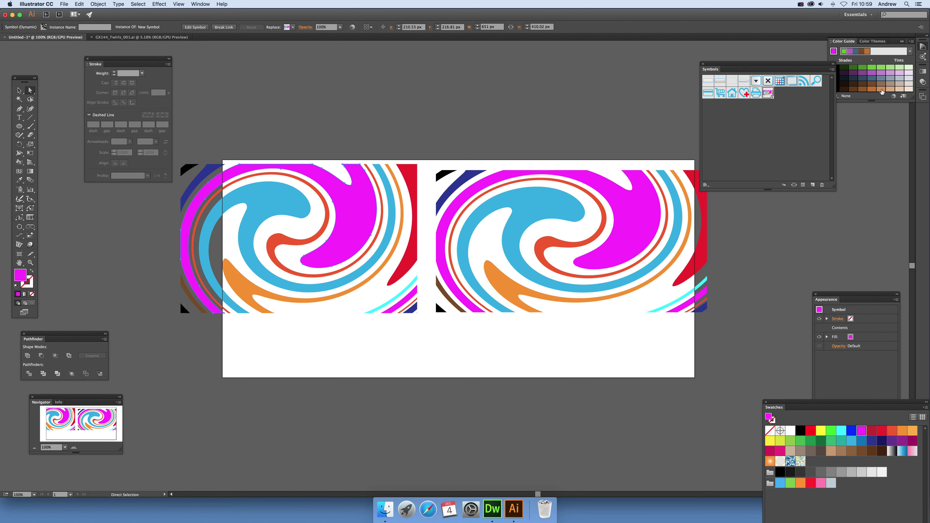
{"action": "left_click", "coordinate": [871, 89]}
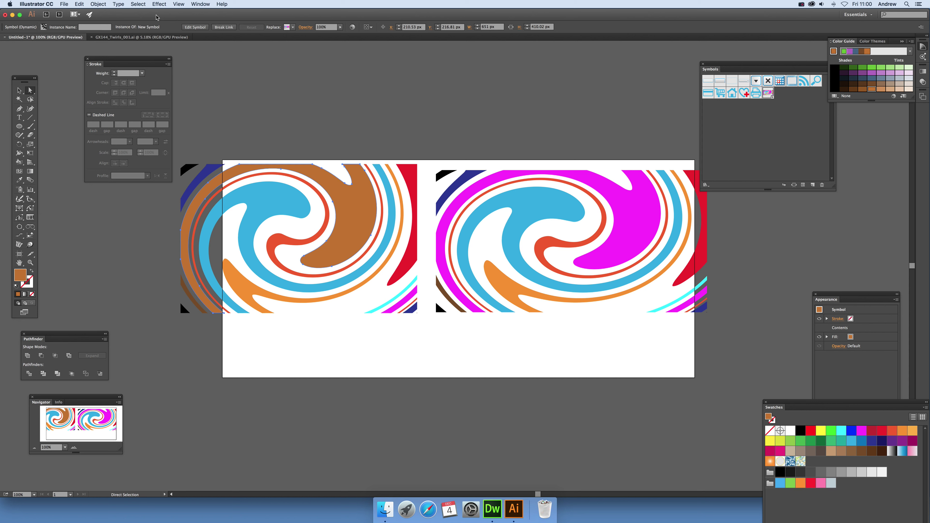
{"action": "left_click", "coordinate": [160, 4]}
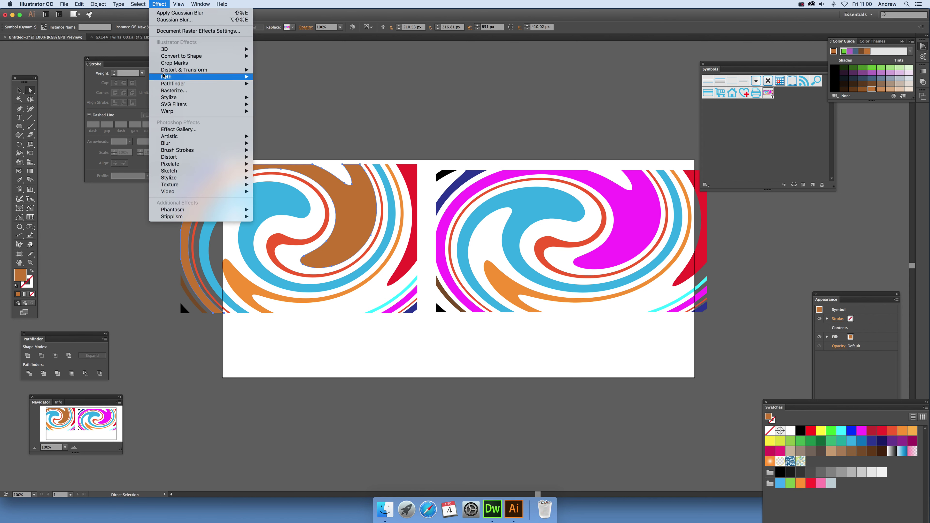
- Apply a Gaussian Blur to the left instance's brown swirl band, then deselect it
{"action": "mouse_move", "coordinate": [172, 143]}
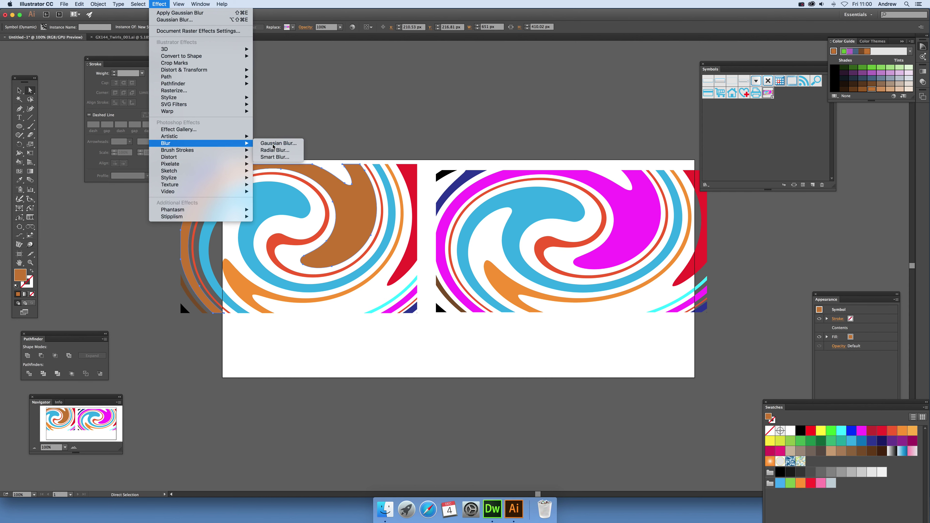
{"action": "left_click", "coordinate": [273, 145]}
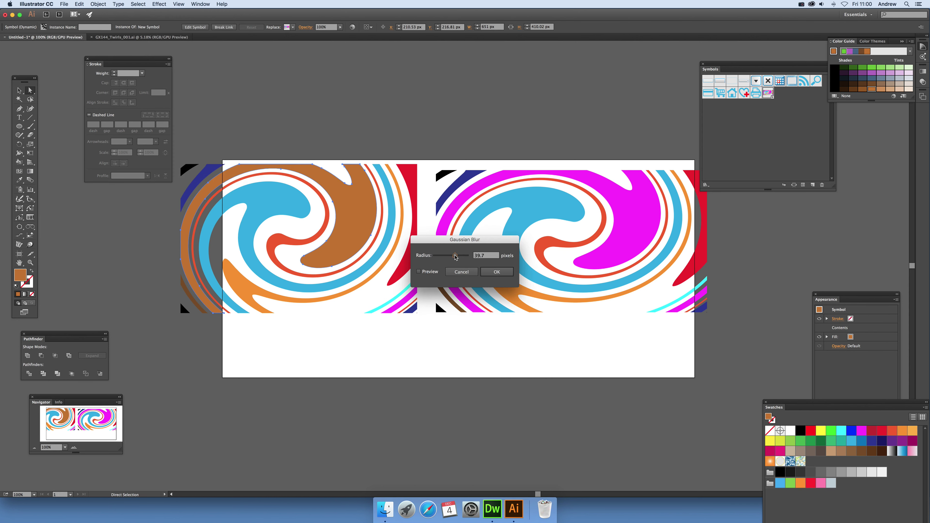
{"action": "left_click", "coordinate": [496, 271]}
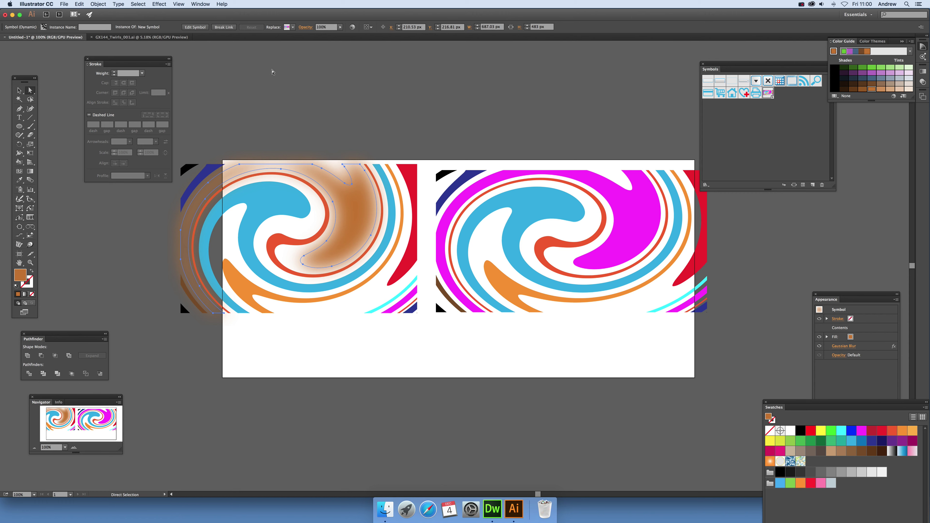
{"action": "left_click", "coordinate": [302, 137]}
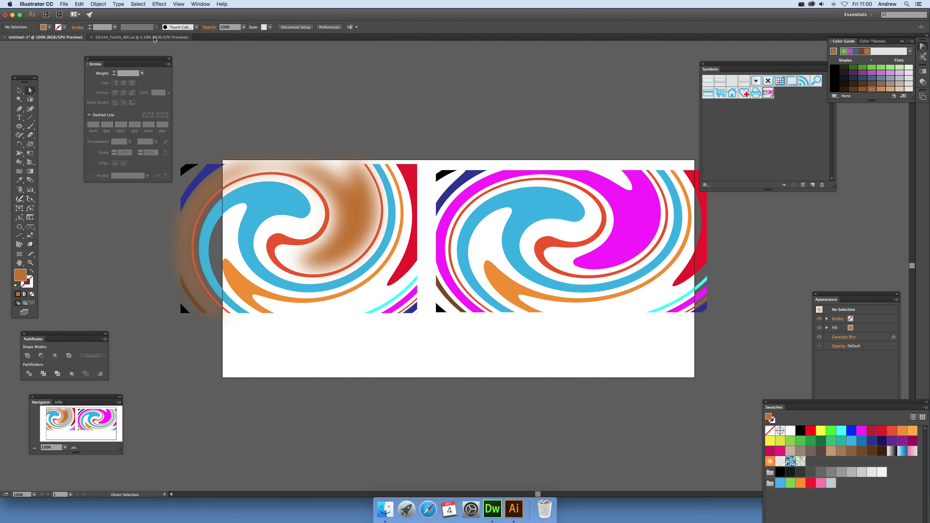
{"action": "left_click", "coordinate": [141, 37]}
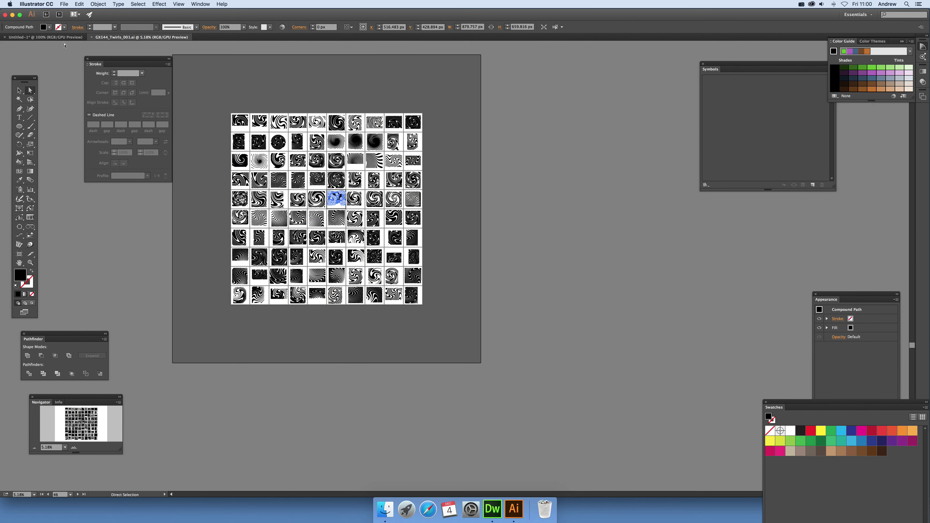
{"action": "key", "text": "super+grave"}
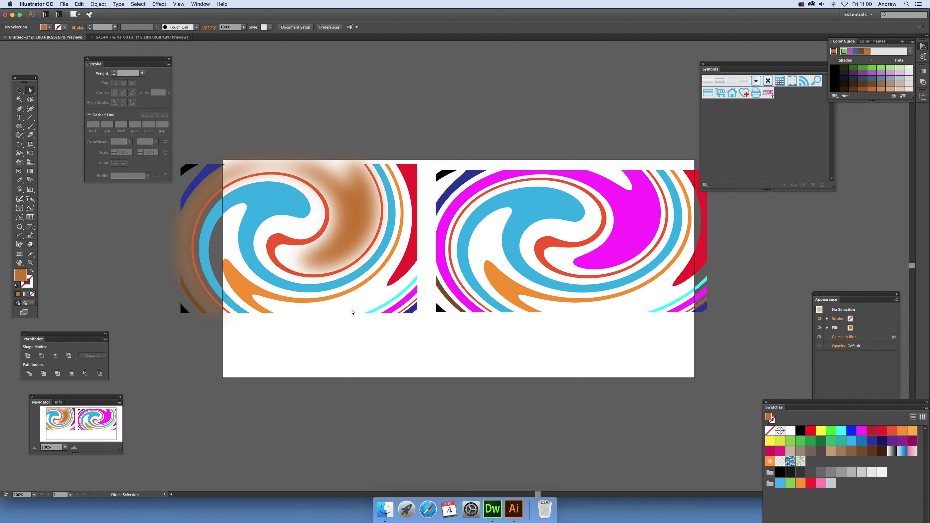